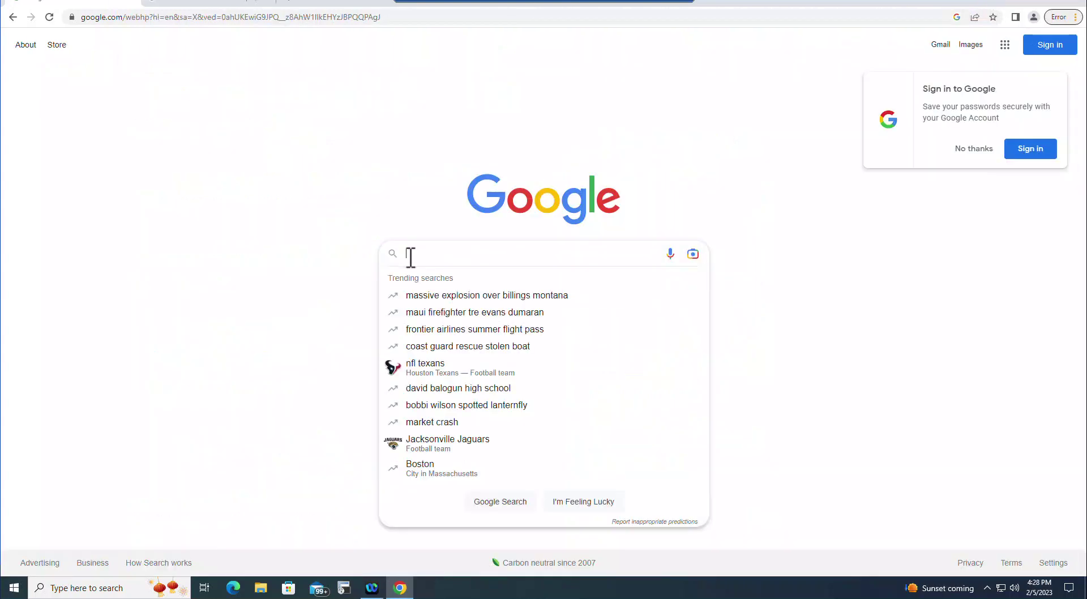
- Search Google for 'vmware'
{"action": "type", "text": "vmware"}
{"action": "key", "text": "Return"}
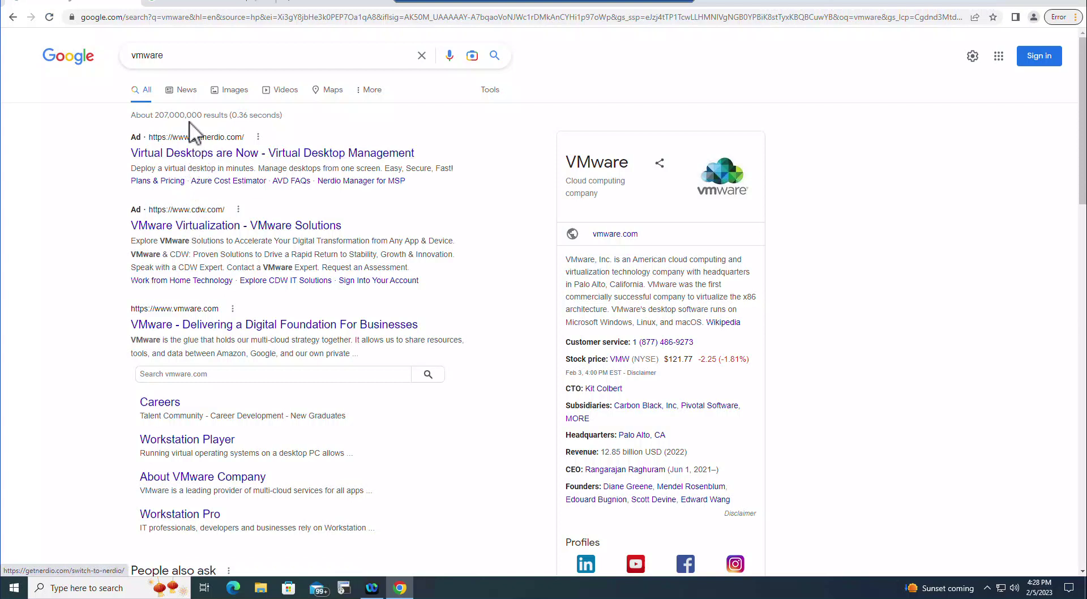
- Go from vmware.com's Products menu to the Workstation Player 17.0 download page
{"action": "left_click", "coordinate": [157, 325]}
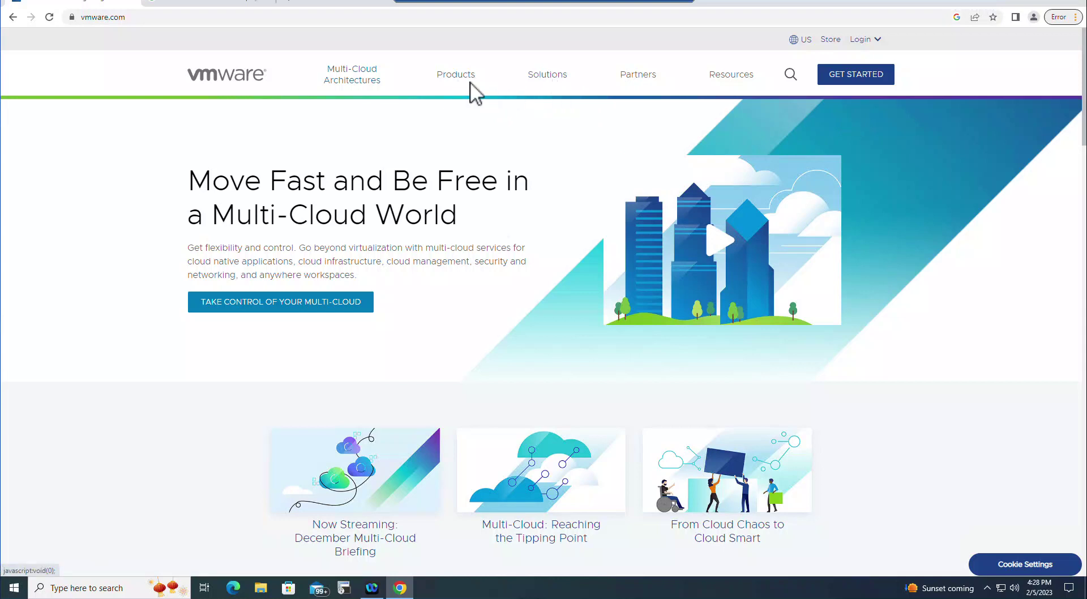
{"action": "left_click", "coordinate": [452, 75]}
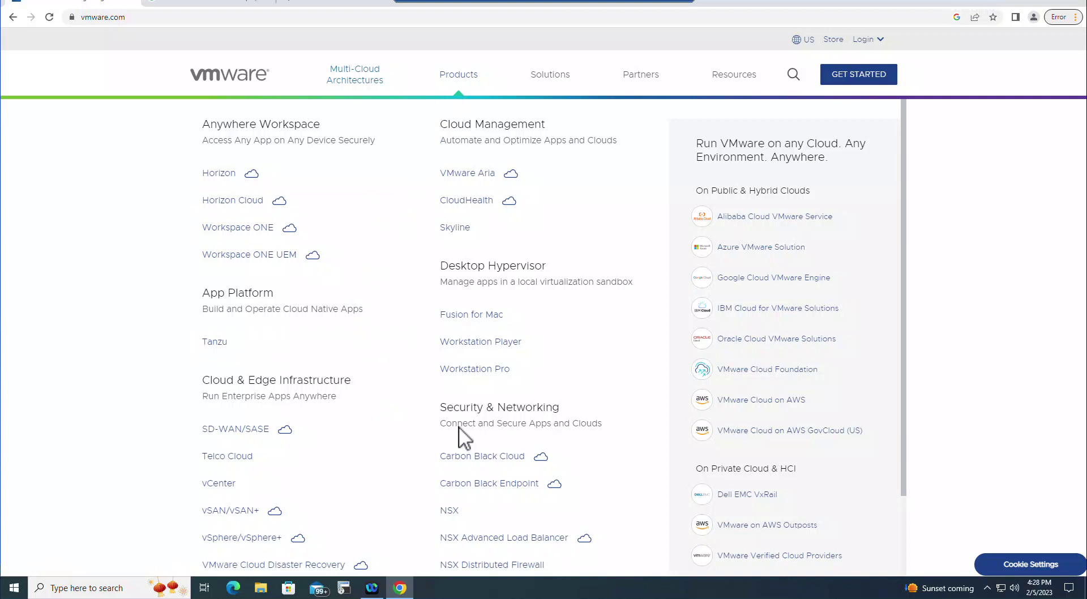
{"action": "scroll", "coordinate": [460, 436], "scroll_direction": "down", "scroll_amount": 2}
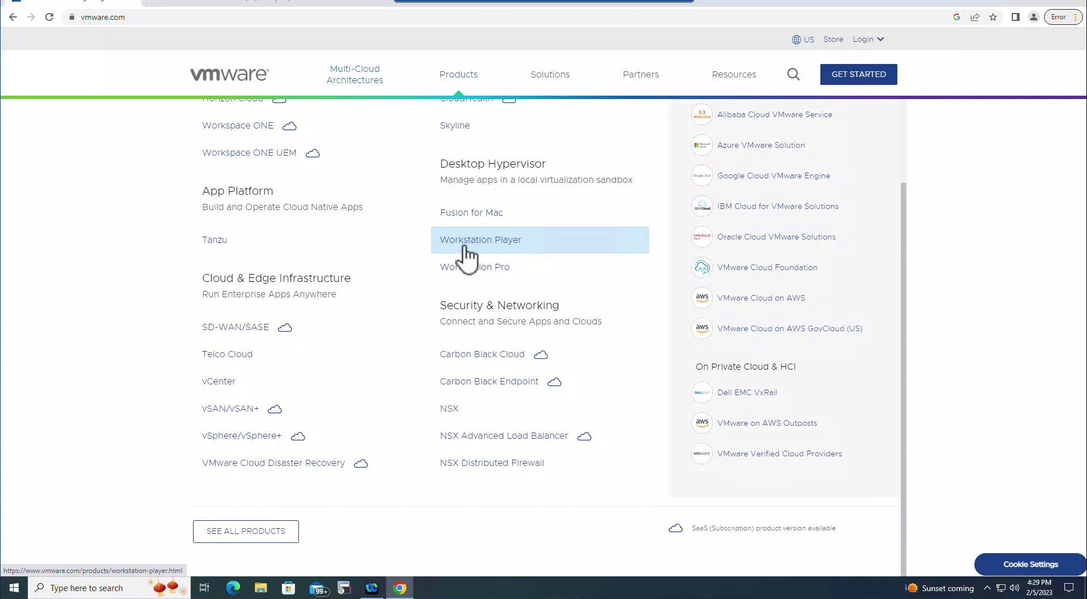
{"action": "left_click", "coordinate": [508, 243]}
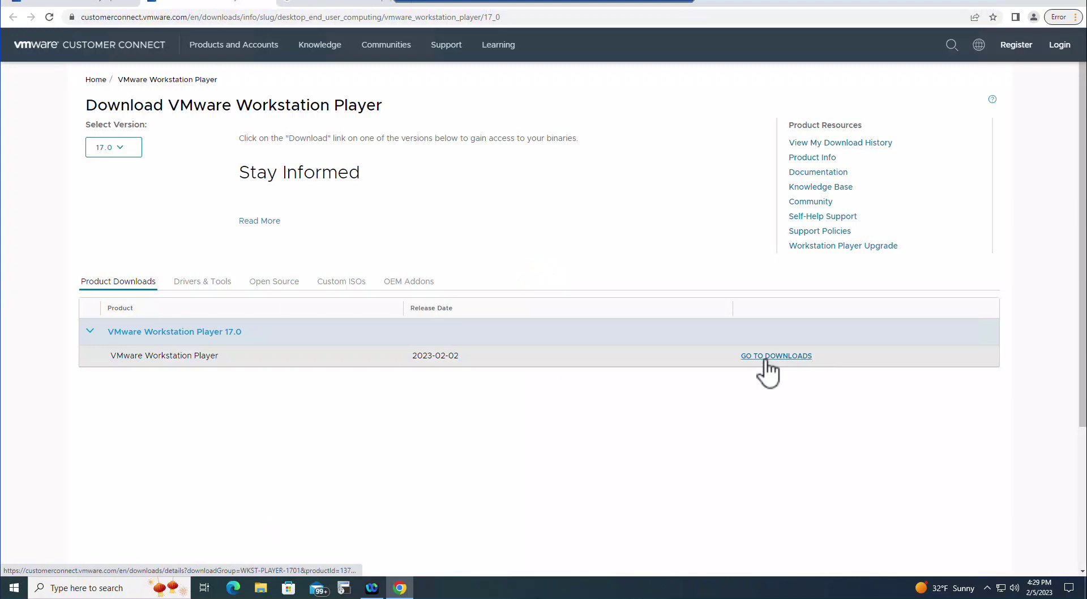
- Download the Workstation 17.0.1 Player Windows 64-bit installer (577.06 MB exe)
{"action": "left_click", "coordinate": [768, 363]}
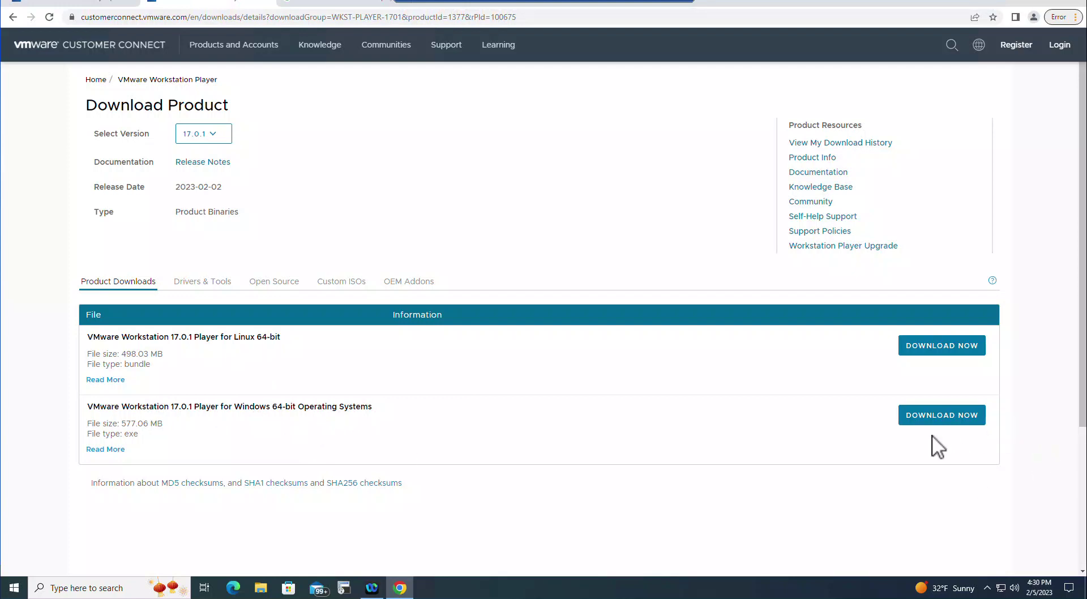
{"action": "left_click", "coordinate": [931, 417]}
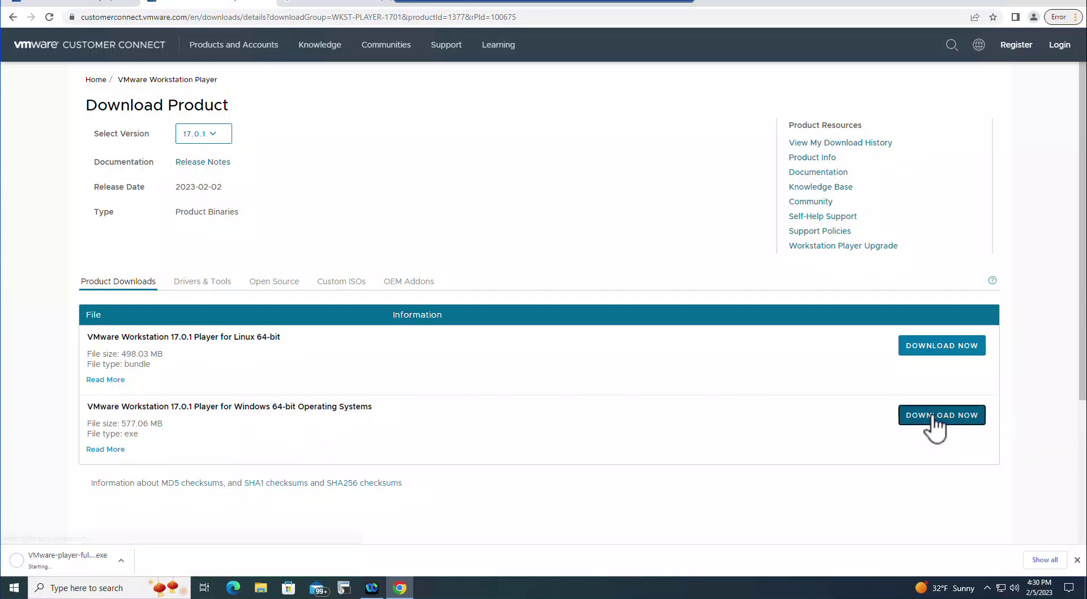
- Run the VMware-player-full-17.0.1-21139696 installer from the Downloads folder
{"action": "left_click", "coordinate": [57, 559]}
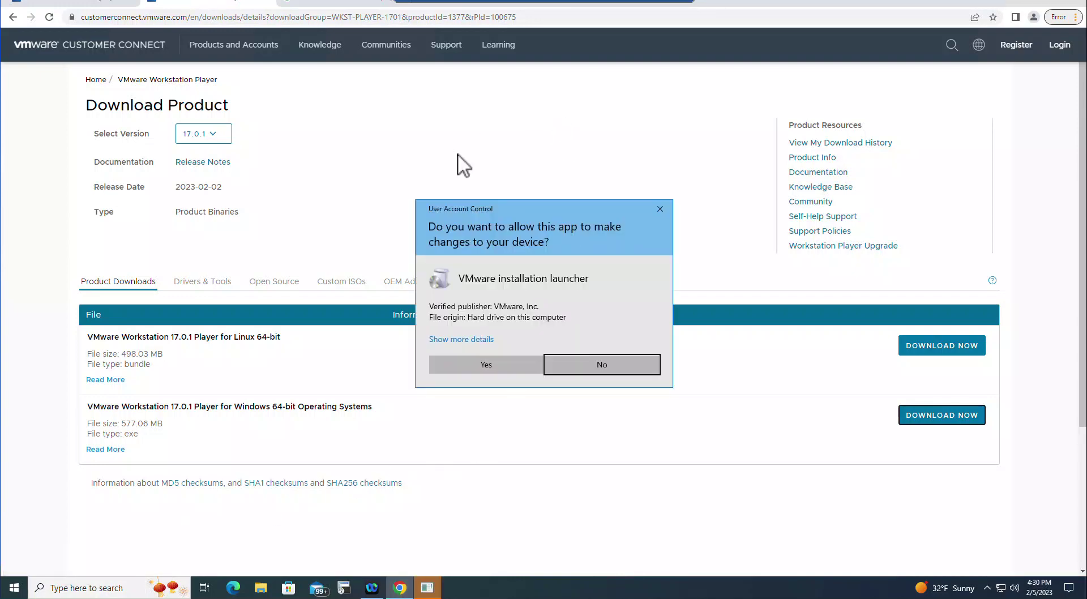
{"action": "left_click", "coordinate": [656, 213]}
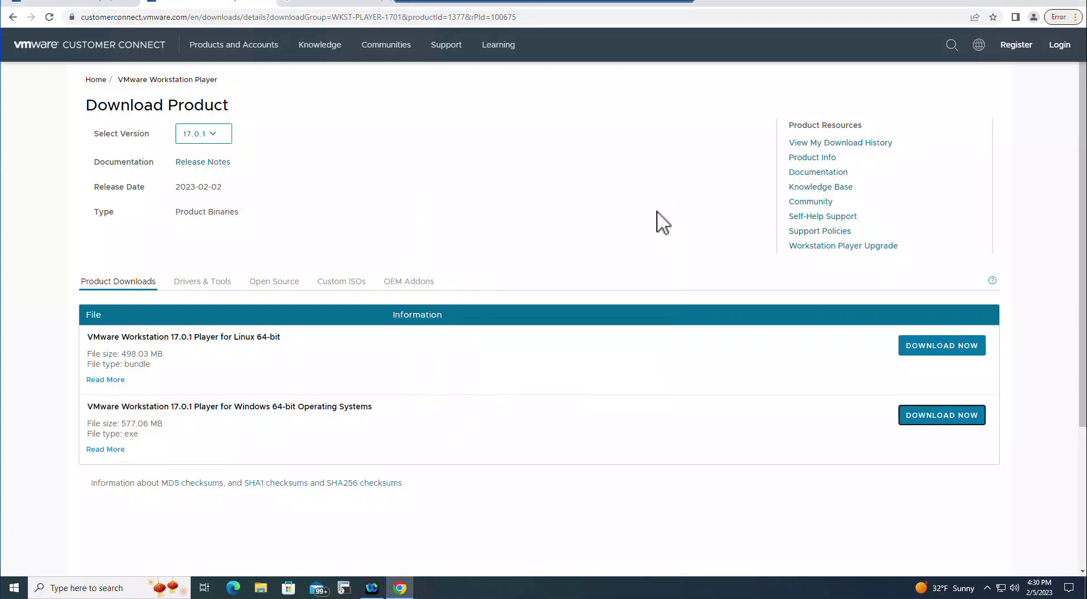
{"action": "left_click", "coordinate": [260, 589]}
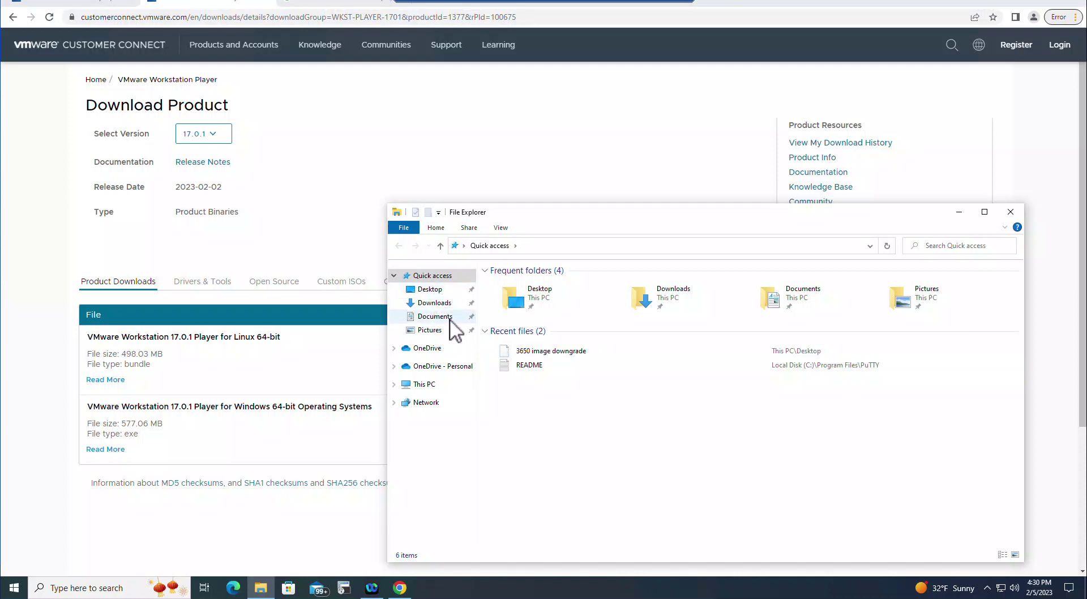
{"action": "left_click", "coordinate": [446, 304]}
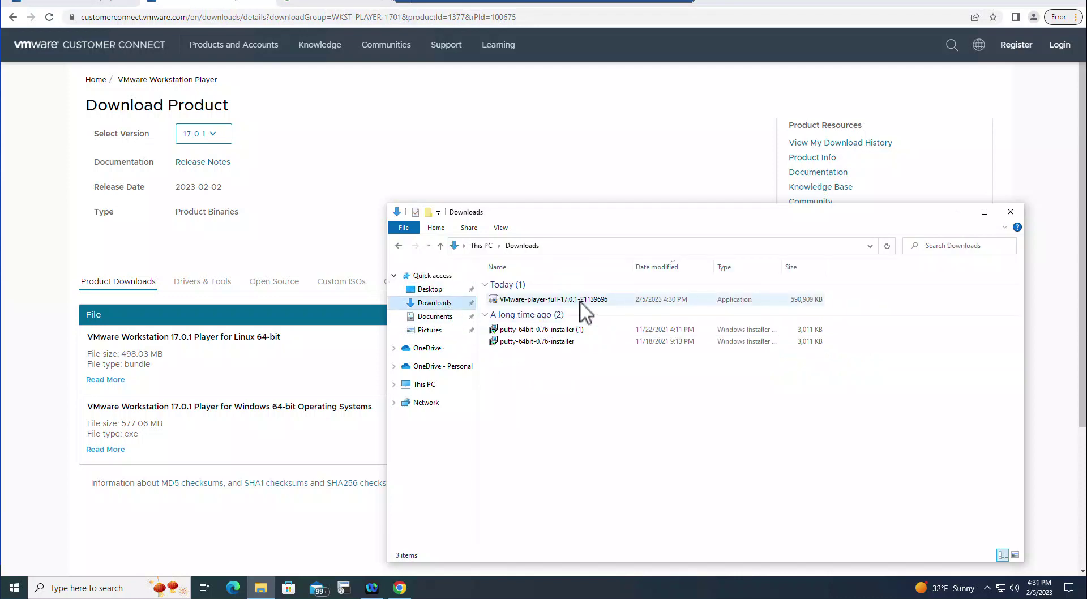
{"action": "double_click", "coordinate": [553, 300]}
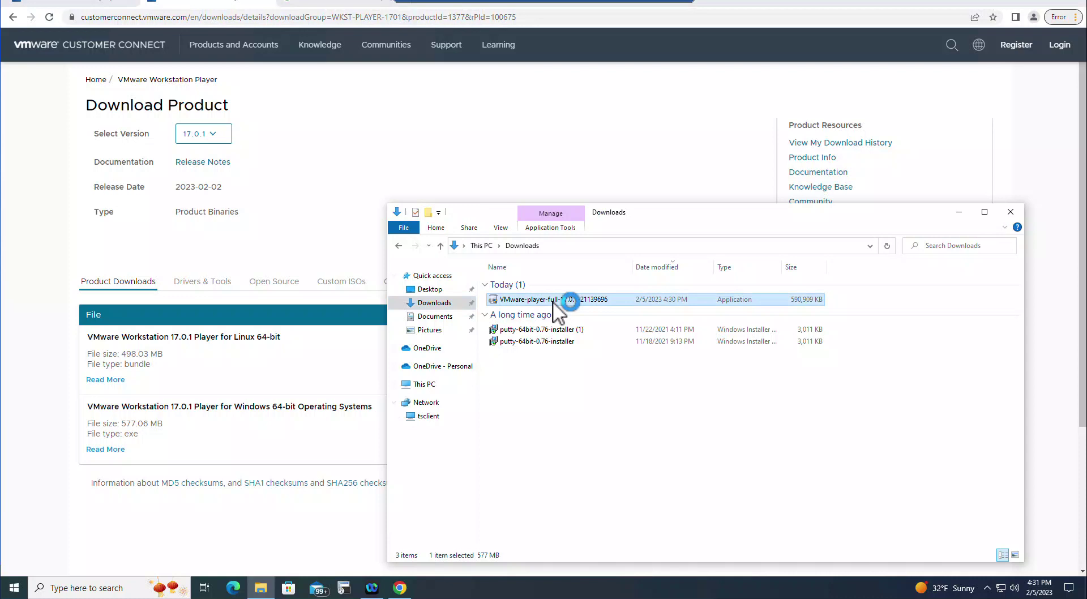
- Approve the installer's UAC prompt, close Explorer, and accept the VMware Player licence terms
{"action": "left_click", "coordinate": [654, 483]}
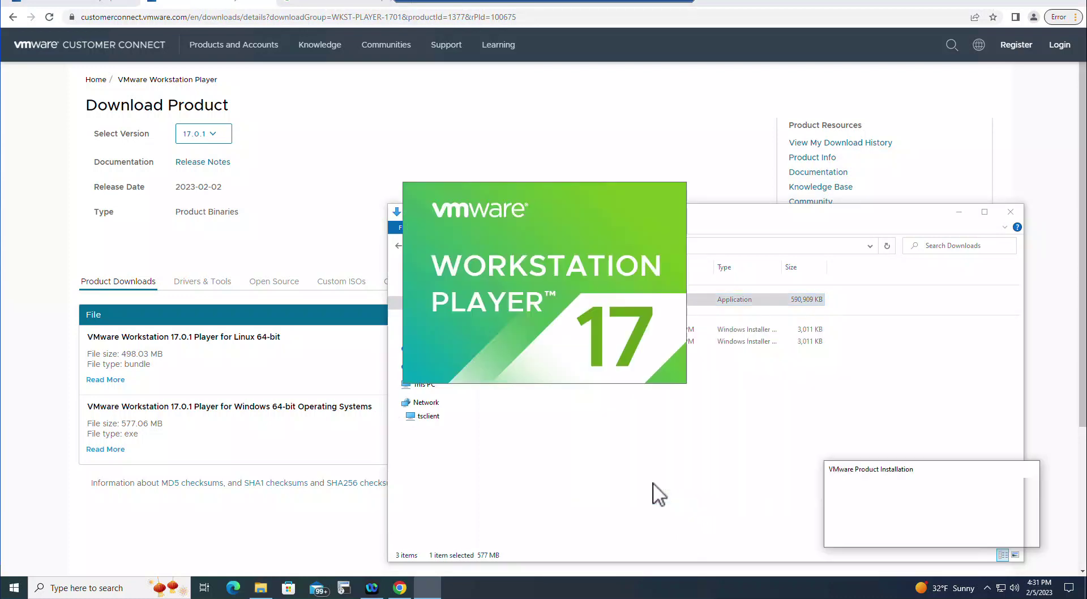
{"action": "left_click", "coordinate": [1014, 212]}
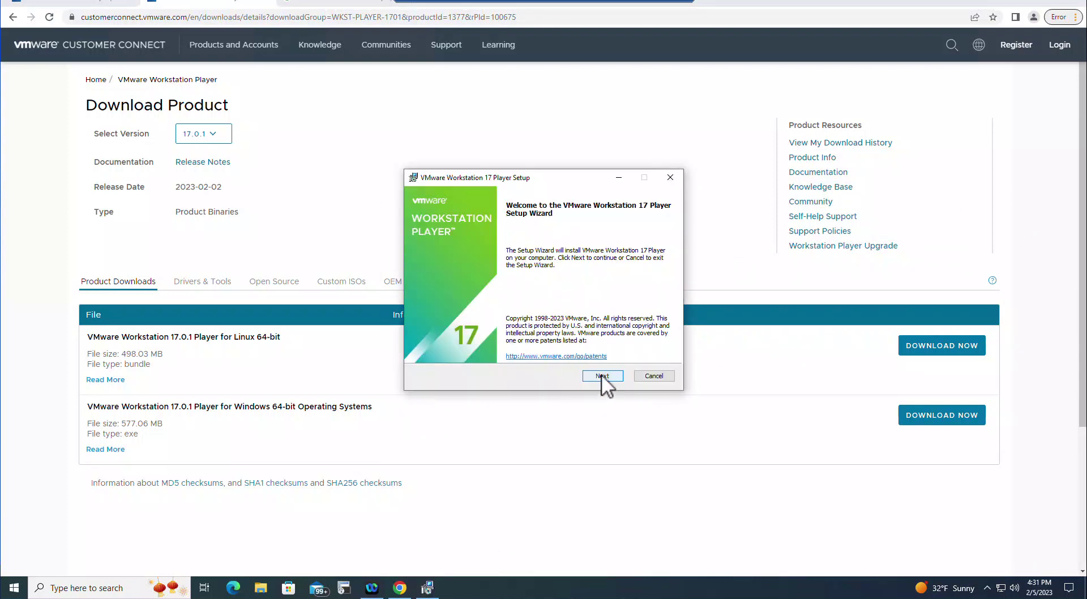
{"action": "left_click", "coordinate": [601, 376]}
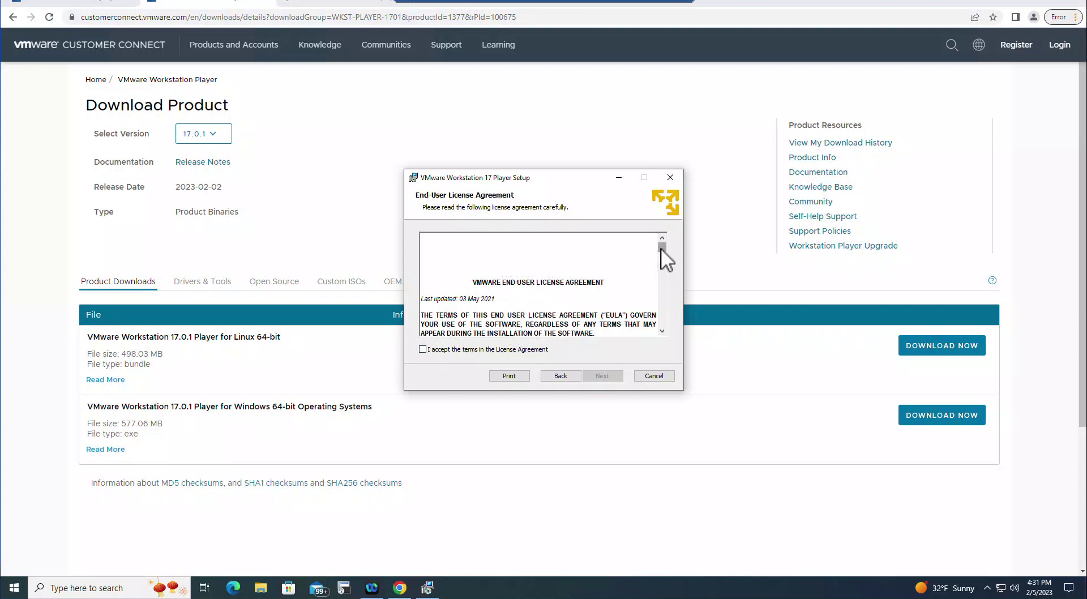
{"action": "left_click_drag", "start_coordinate": [662, 246], "coordinate": [667, 321]}
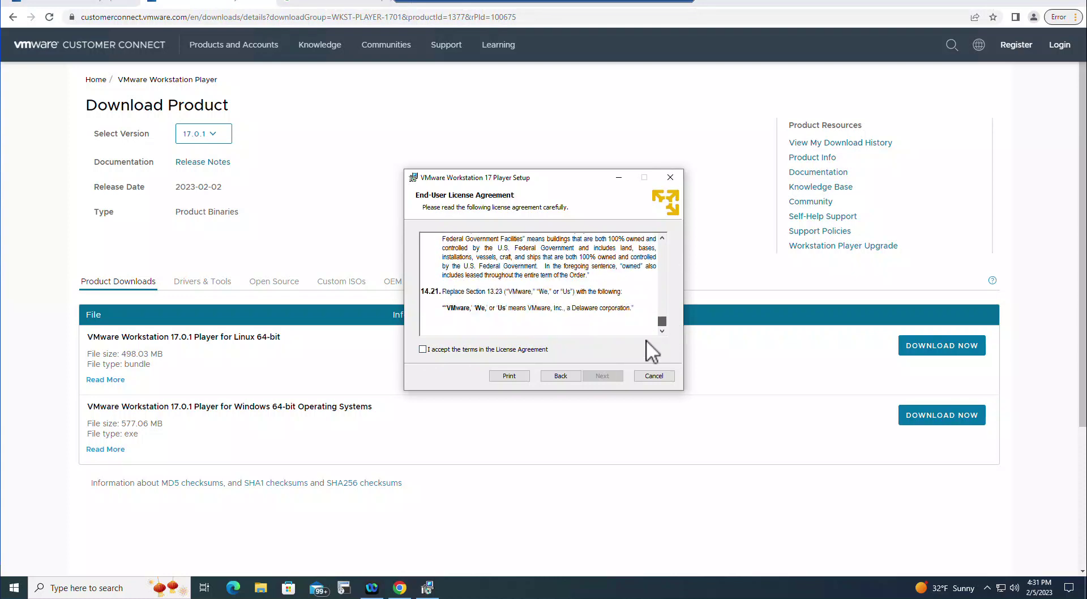
{"action": "left_click", "coordinate": [422, 348]}
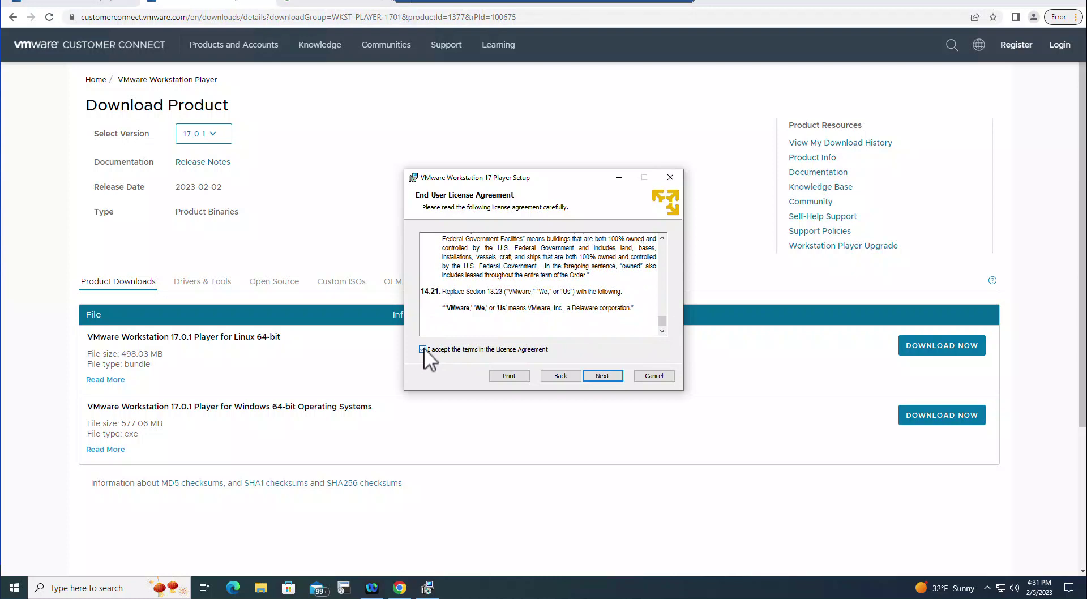
{"action": "left_click", "coordinate": [601, 376]}
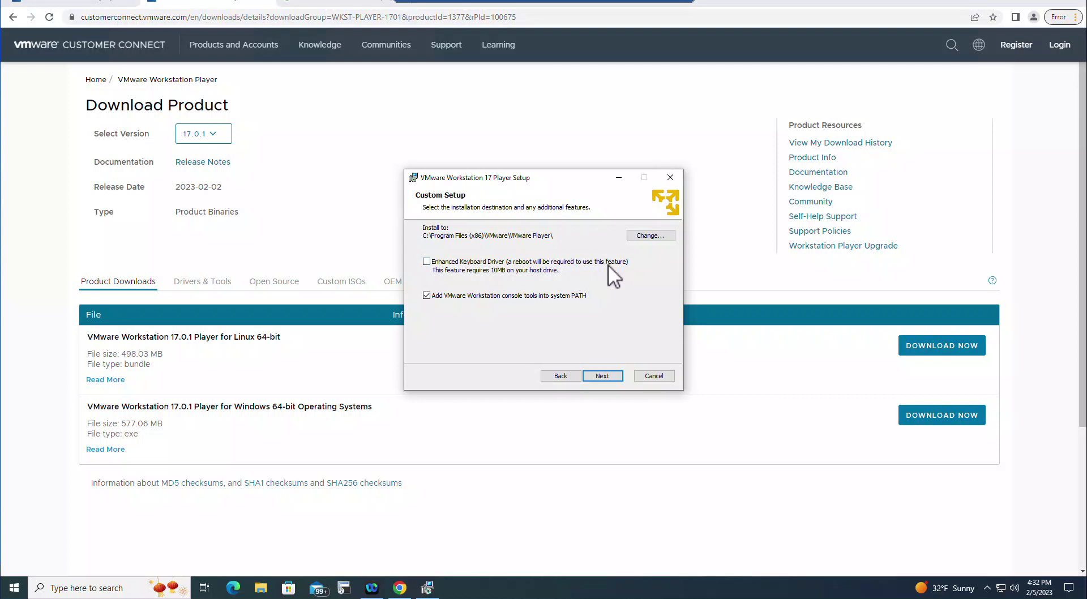
- Enable the Enhanced Keyboard Driver, keep console tools on PATH, and keep default experience and shortcut settings
{"action": "left_click", "coordinate": [428, 261]}
{"action": "left_click", "coordinate": [501, 294]}
{"action": "left_click", "coordinate": [501, 293]}
{"action": "left_click", "coordinate": [601, 376]}
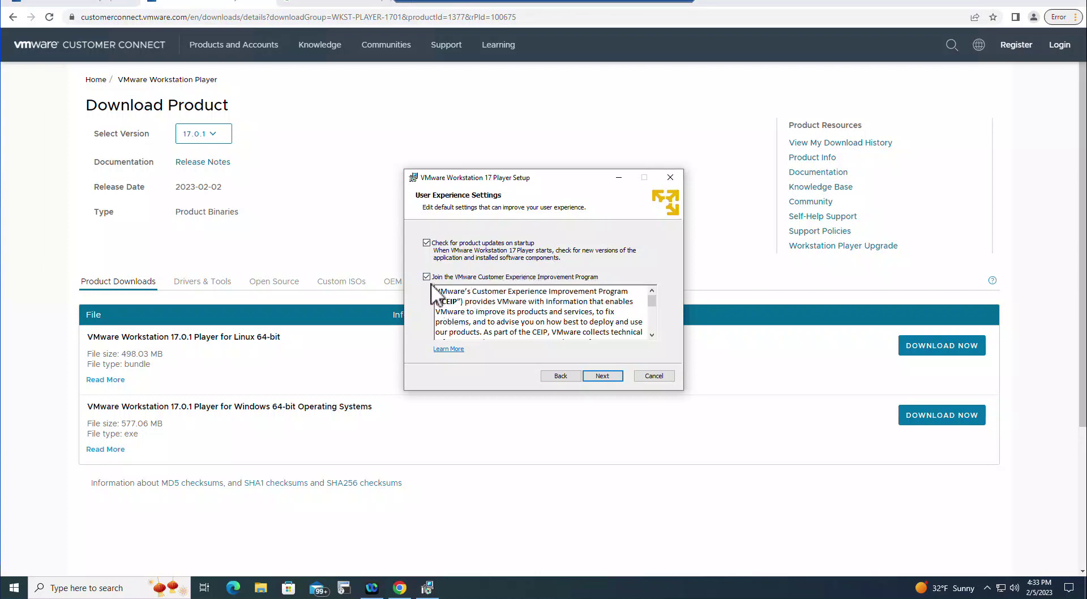
{"action": "left_click", "coordinate": [601, 375]}
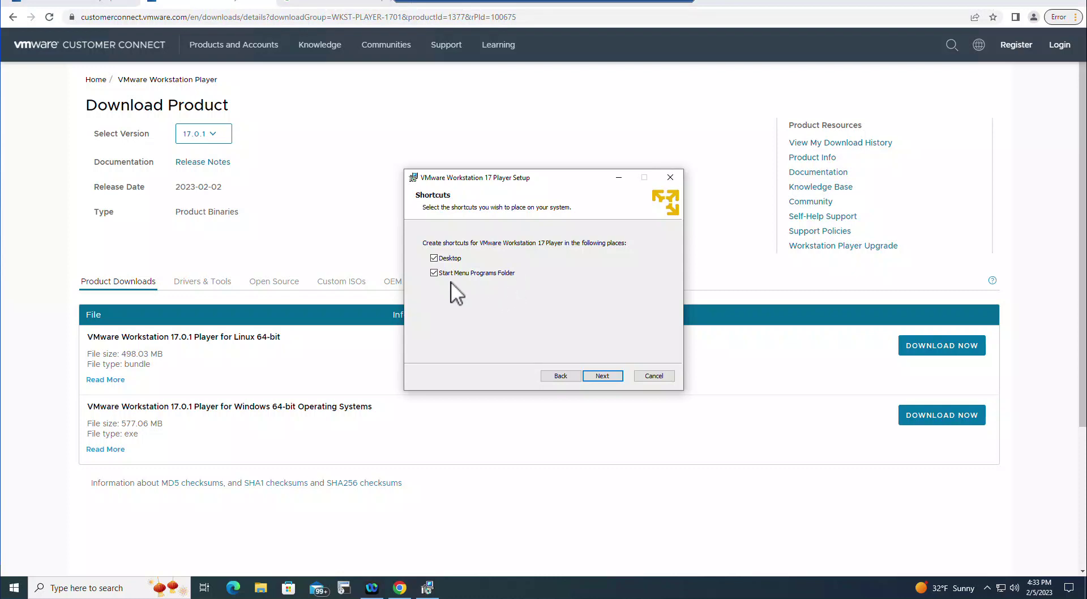
{"action": "left_click", "coordinate": [600, 375]}
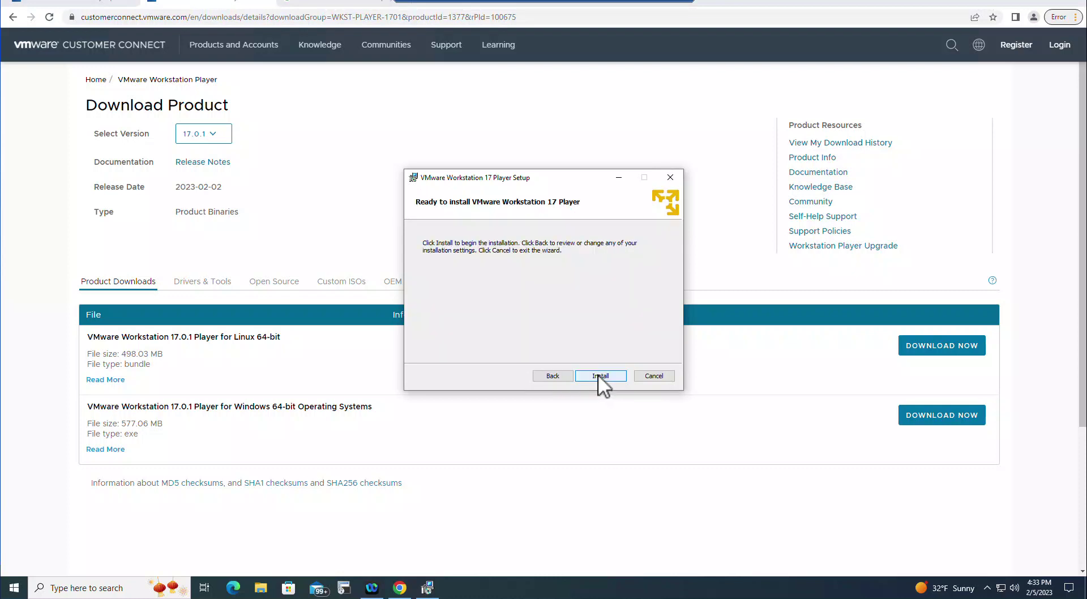
- Install VMware Workstation 17 Player and finish the setup wizard
{"action": "left_click", "coordinate": [600, 376]}
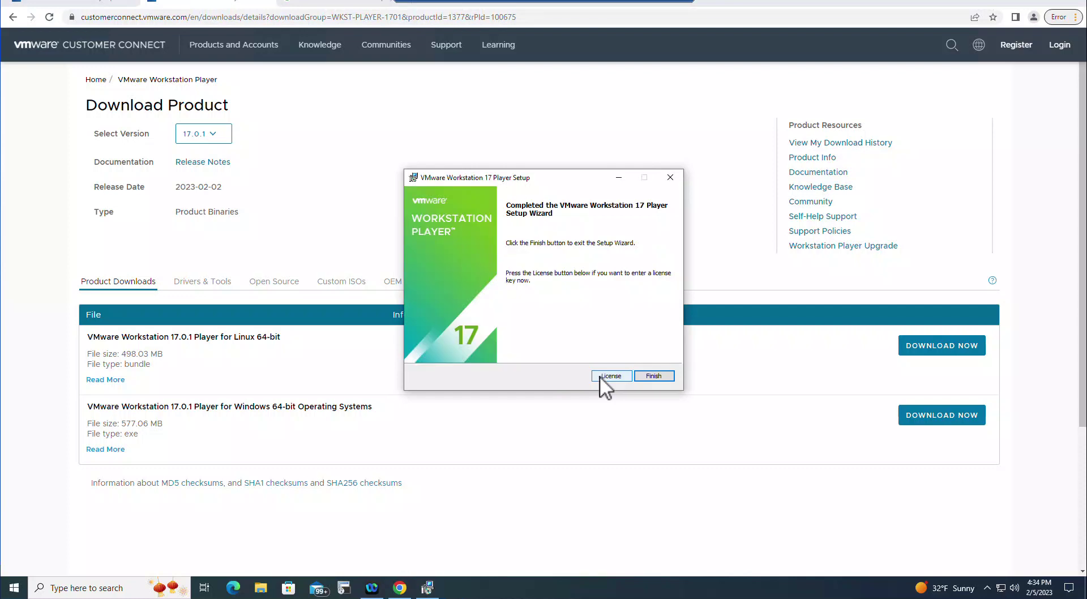
{"action": "left_click", "coordinate": [657, 377]}
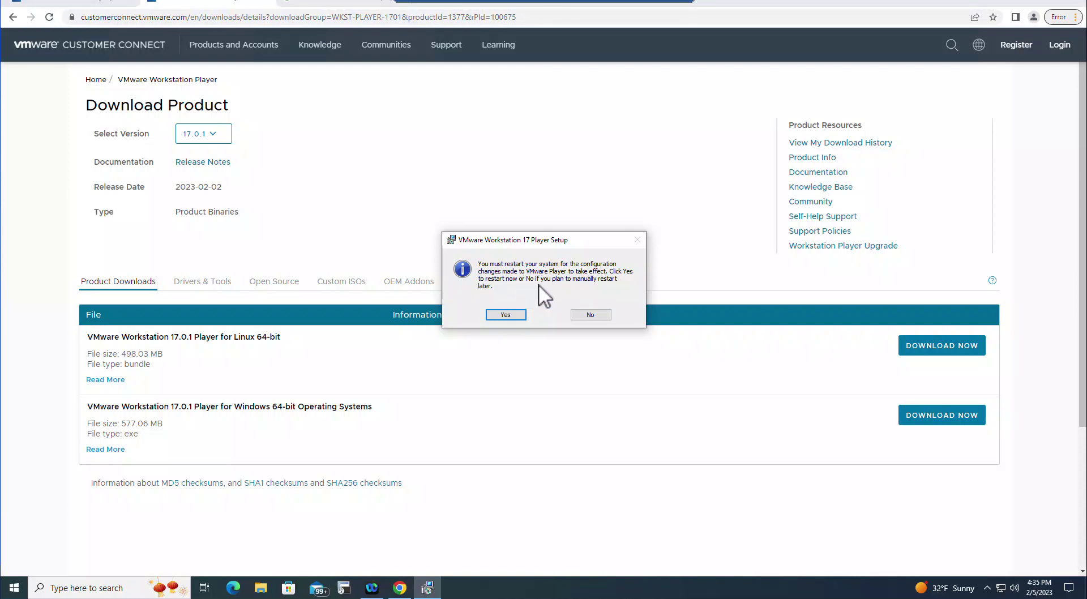
- Restart the computer and move the VMware Player desktop shortcut beside Firefox
{"action": "left_click", "coordinate": [506, 314]}
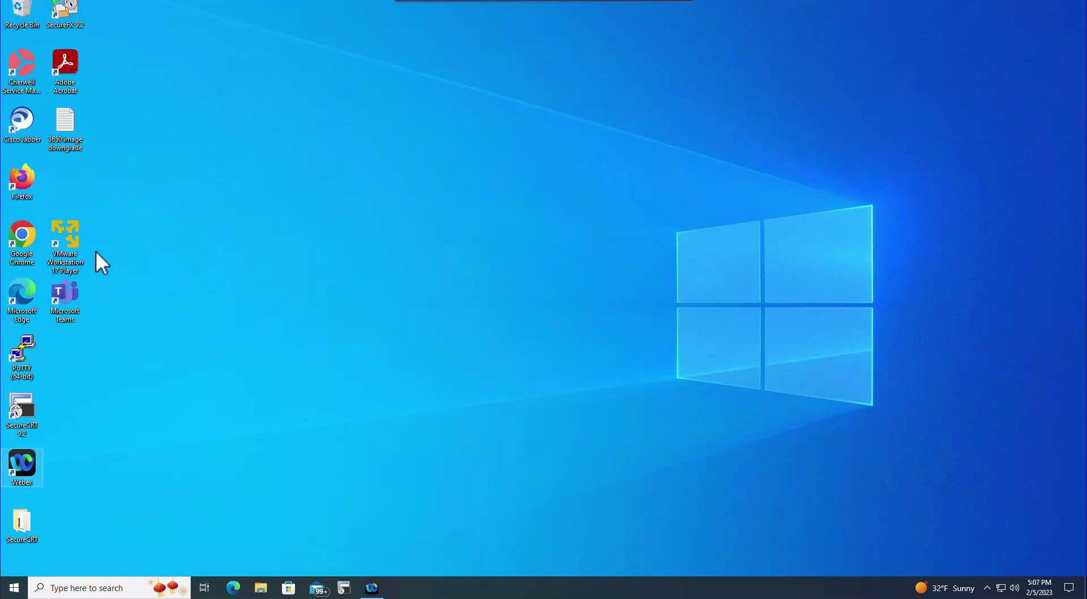
{"action": "left_click", "coordinate": [69, 243]}
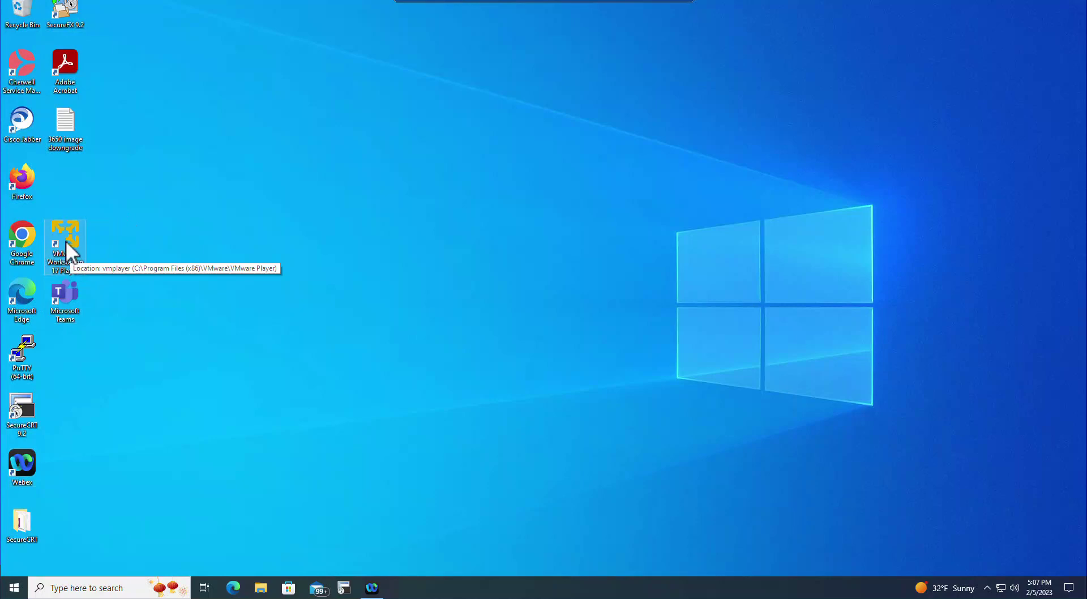
{"action": "left_click_drag", "start_coordinate": [66, 227], "coordinate": [66, 185]}
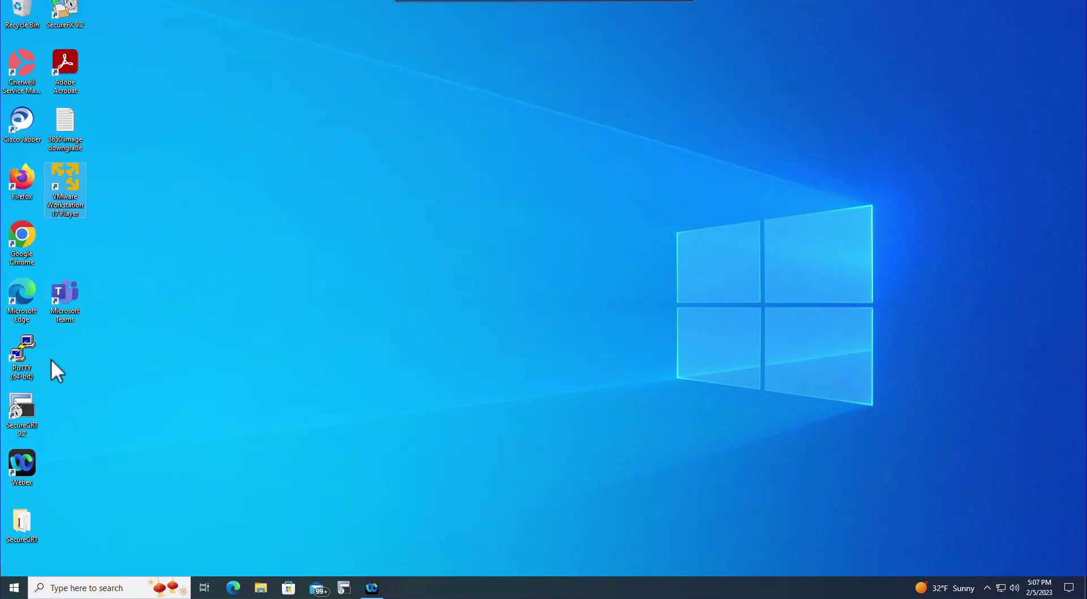
- Launch VMware Workstation 17 Player from Start under the free non-commercial licence
{"action": "left_click", "coordinate": [14, 588]}
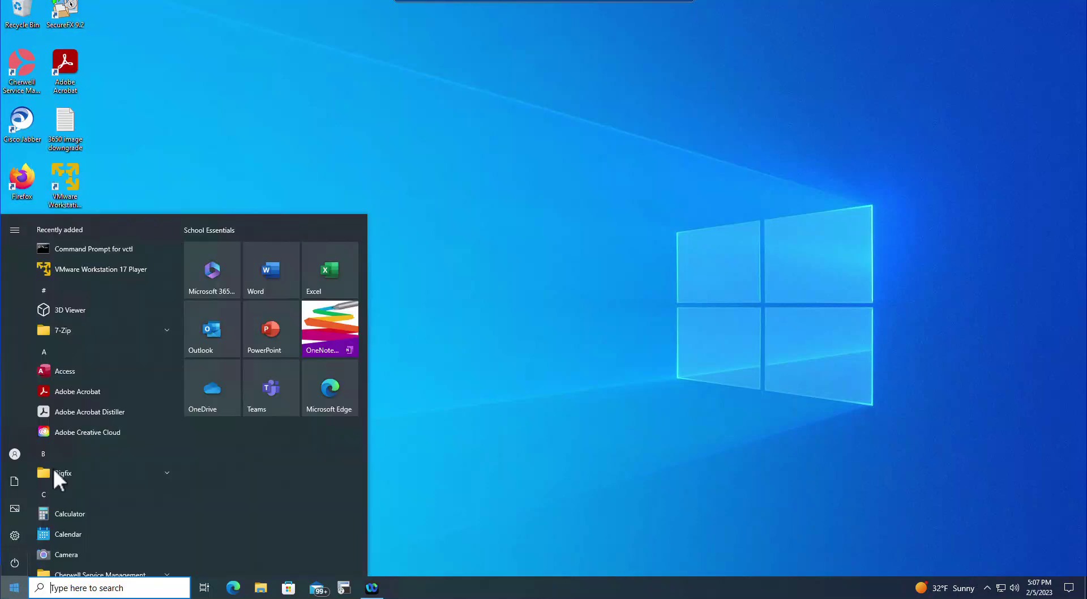
{"action": "left_click", "coordinate": [92, 270]}
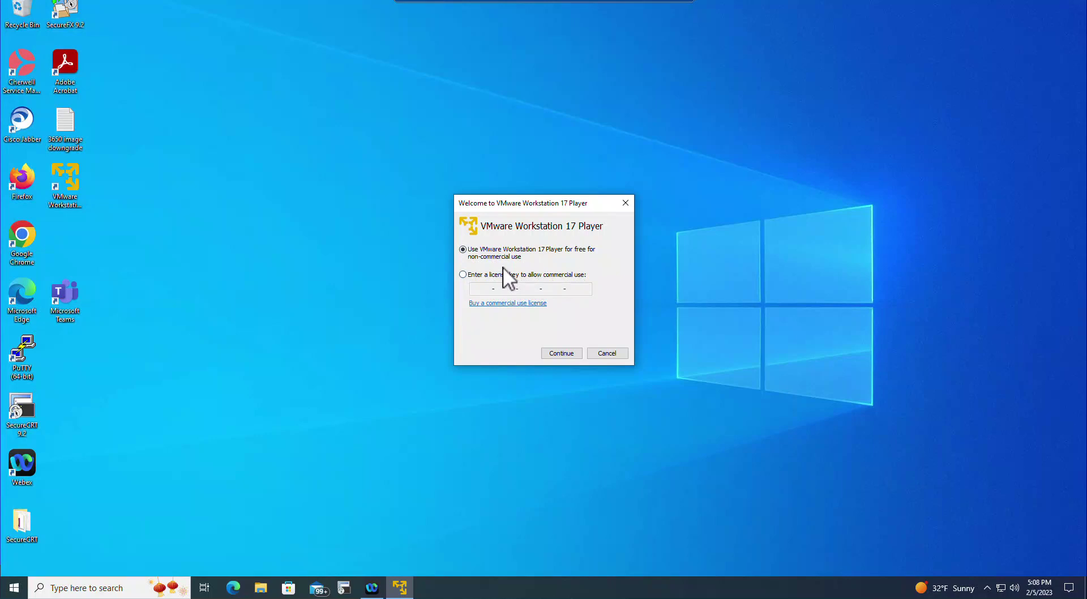
{"action": "left_click", "coordinate": [562, 352]}
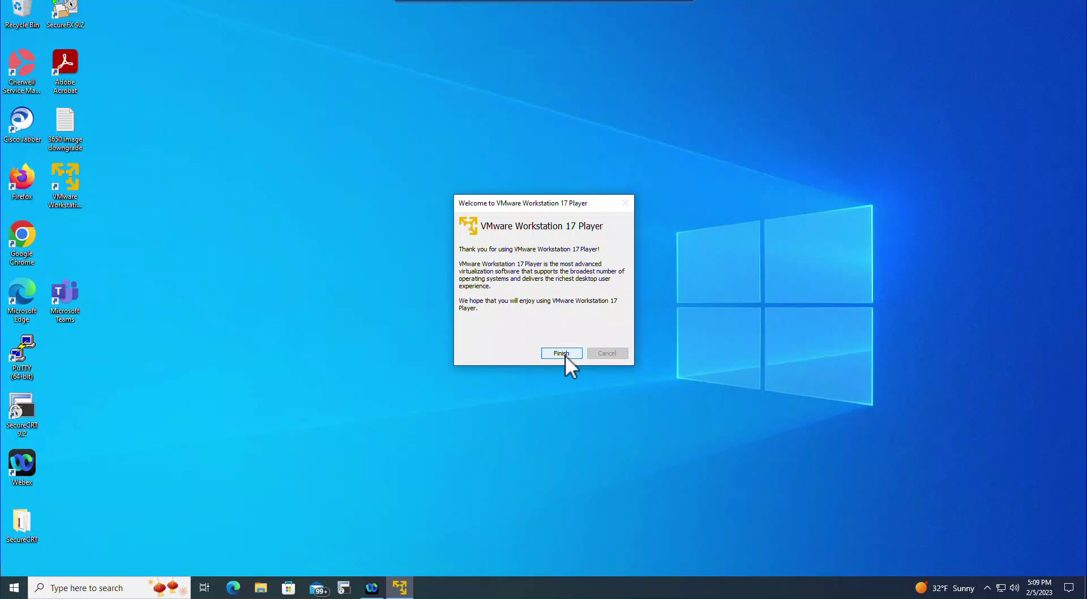
{"action": "left_click", "coordinate": [565, 355]}
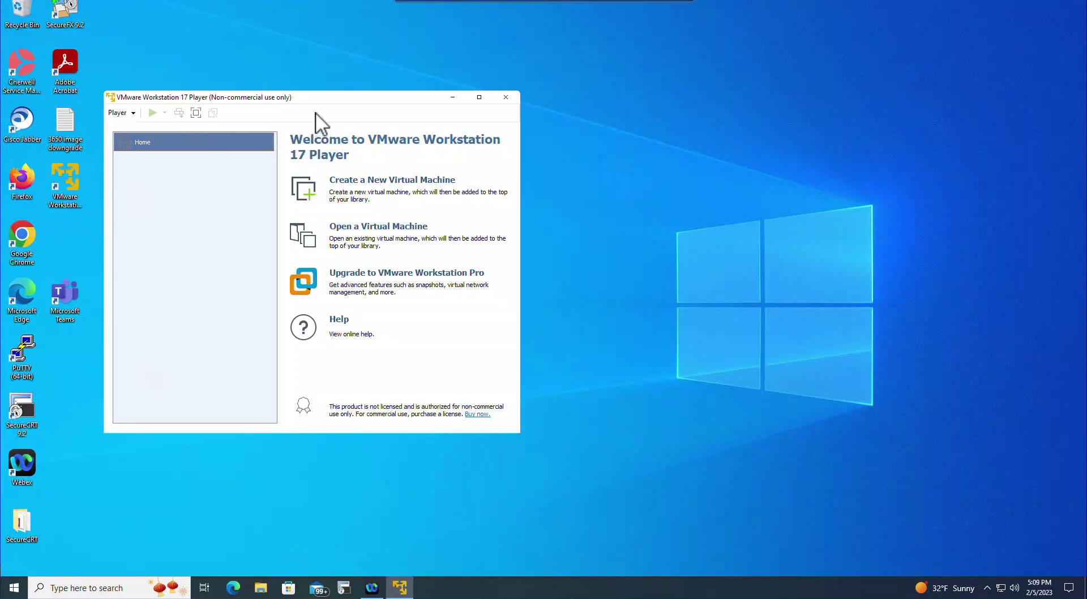
- Drag the Player's Welcome window toward the centre of the screen
{"action": "left_click_drag", "start_coordinate": [311, 100], "coordinate": [424, 124]}
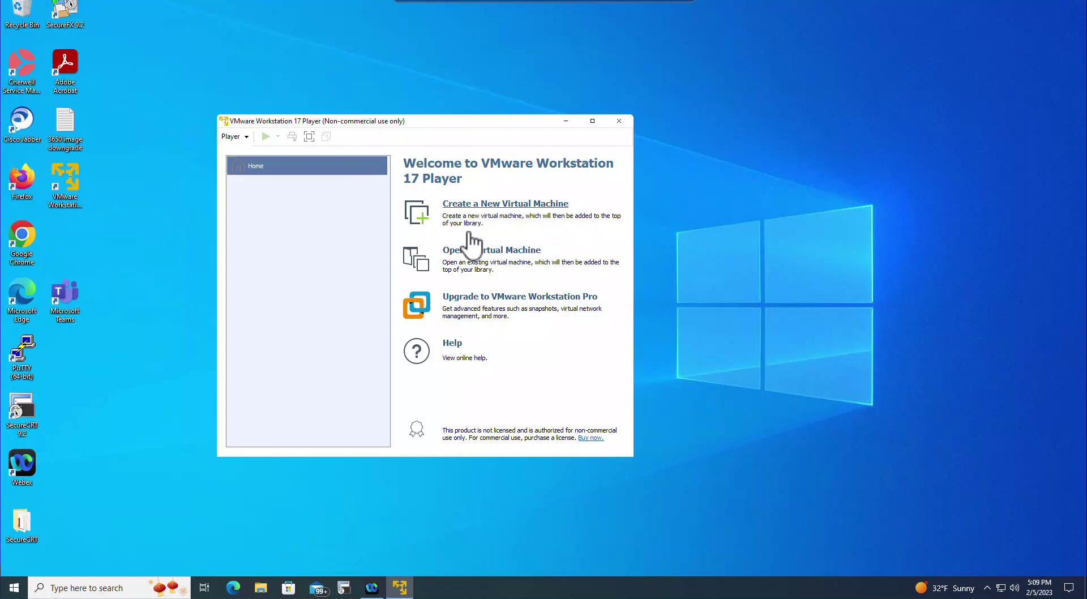
- Choose 'Create a New Virtual Machine' on the Player home page
{"action": "left_click", "coordinate": [495, 204]}
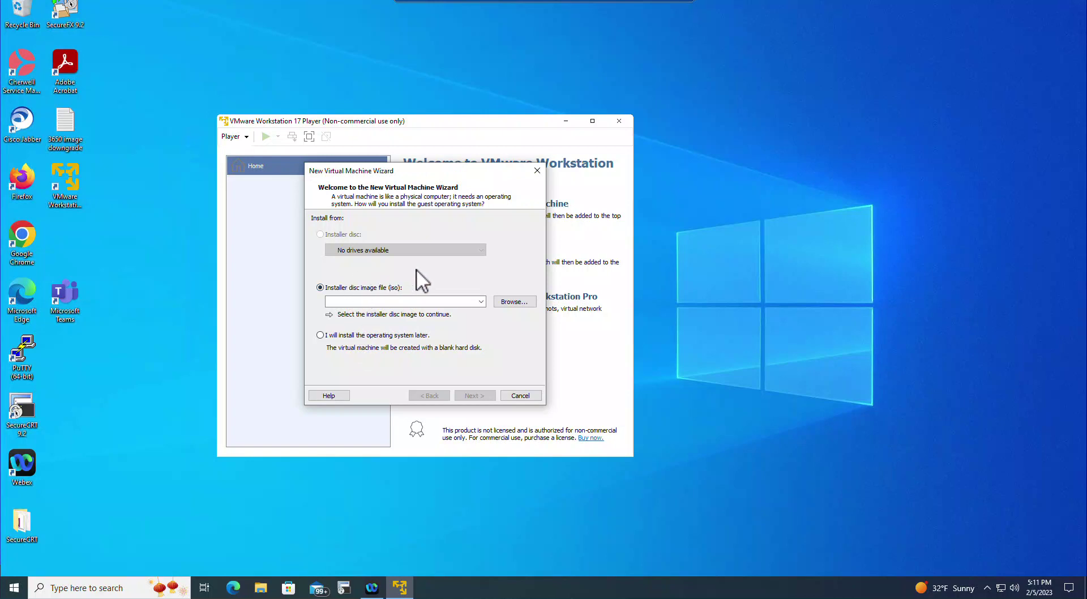